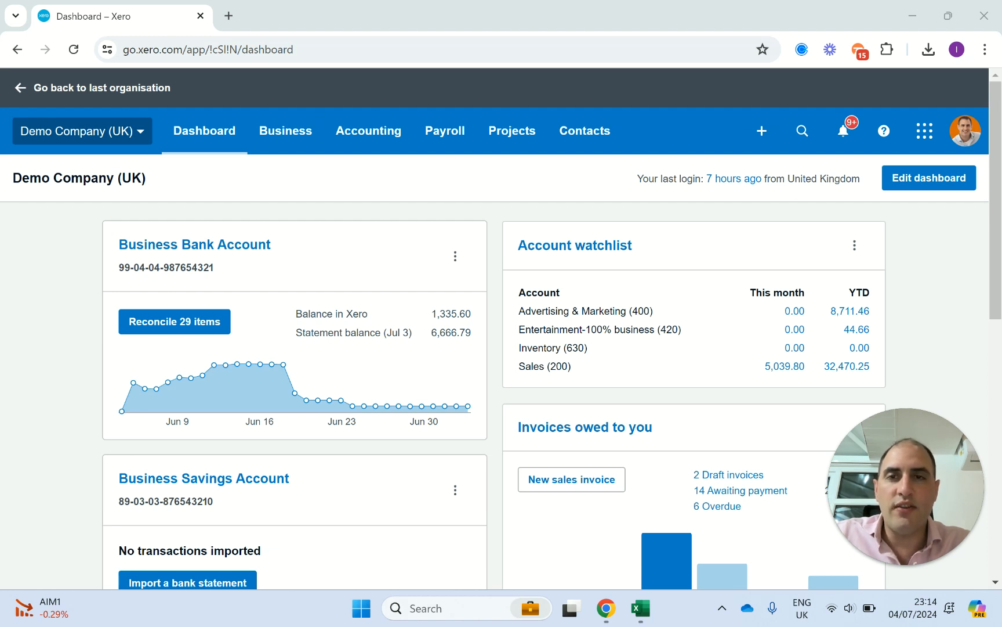
- Open the import page for sales invoices from the business's invoice list
left_click(286, 132)
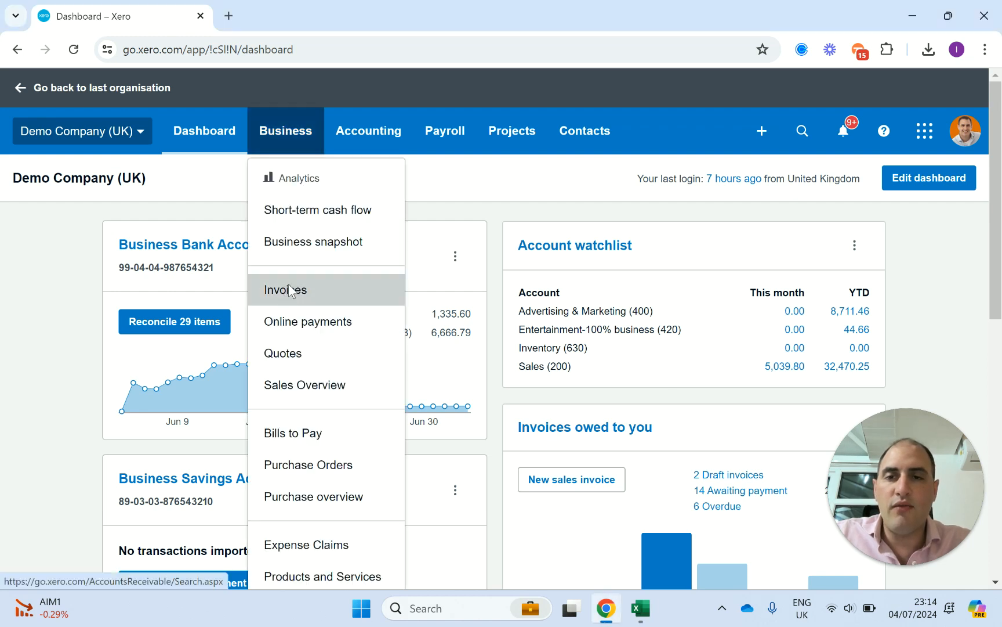
left_click(286, 288)
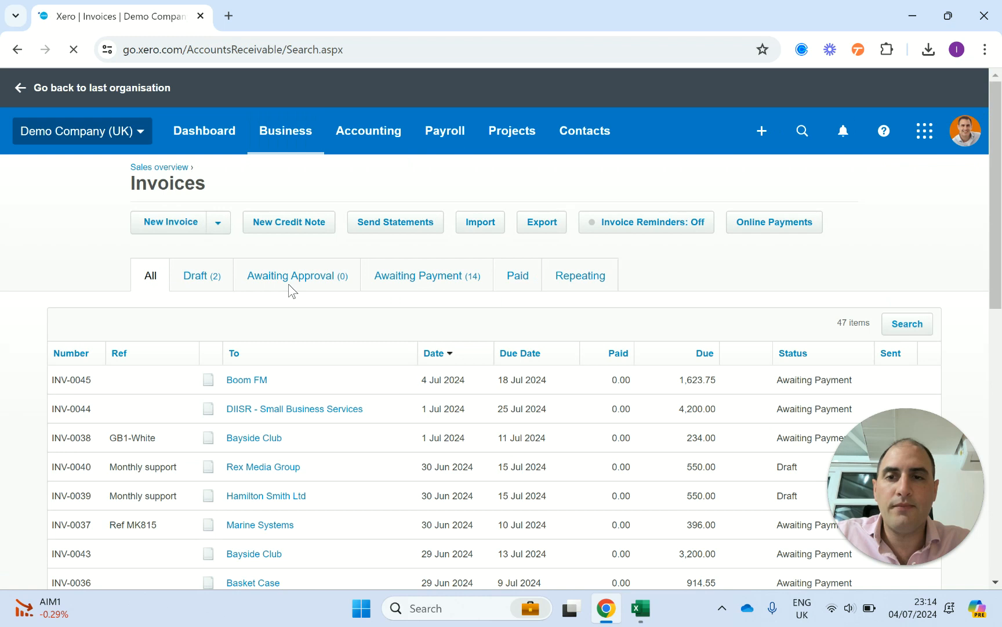
left_click(481, 222)
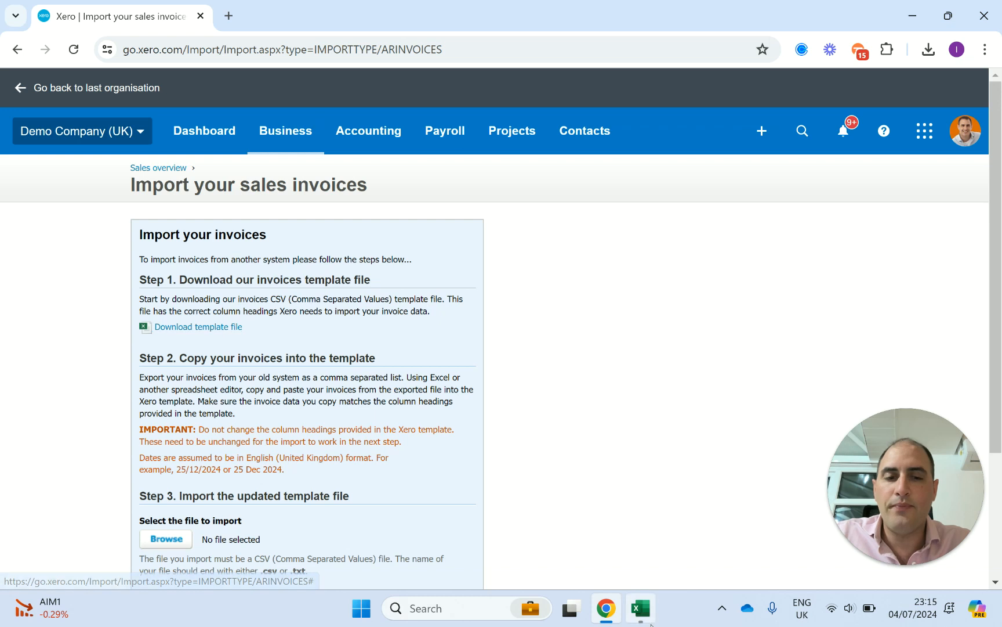
- Switch to the SalesInvoiceTemplate (2) sheet in Excel and examine its column headings, starting with the required contact name
left_click(640, 607)
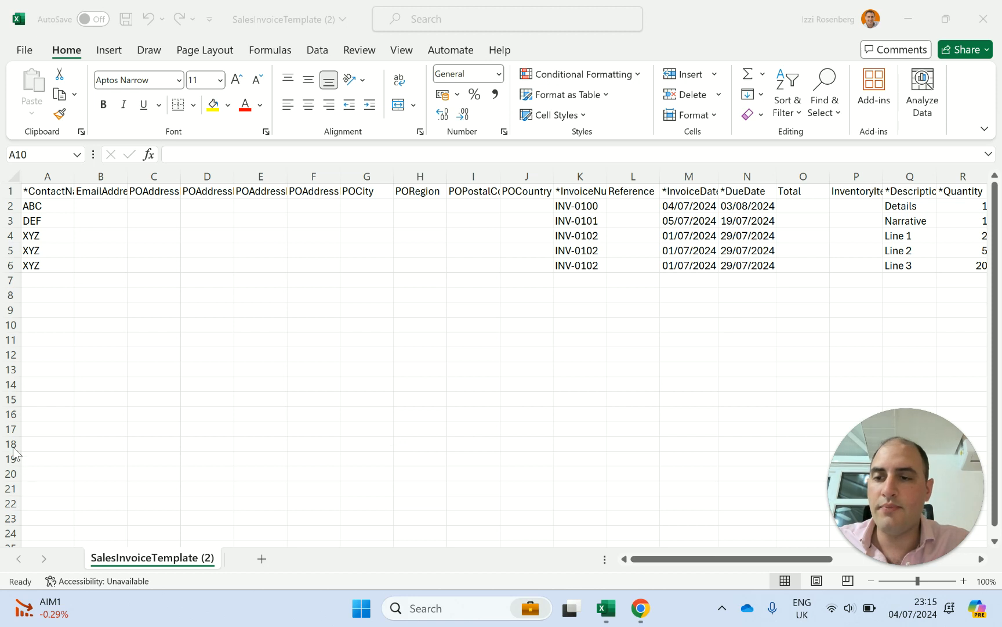
left_click(49, 209)
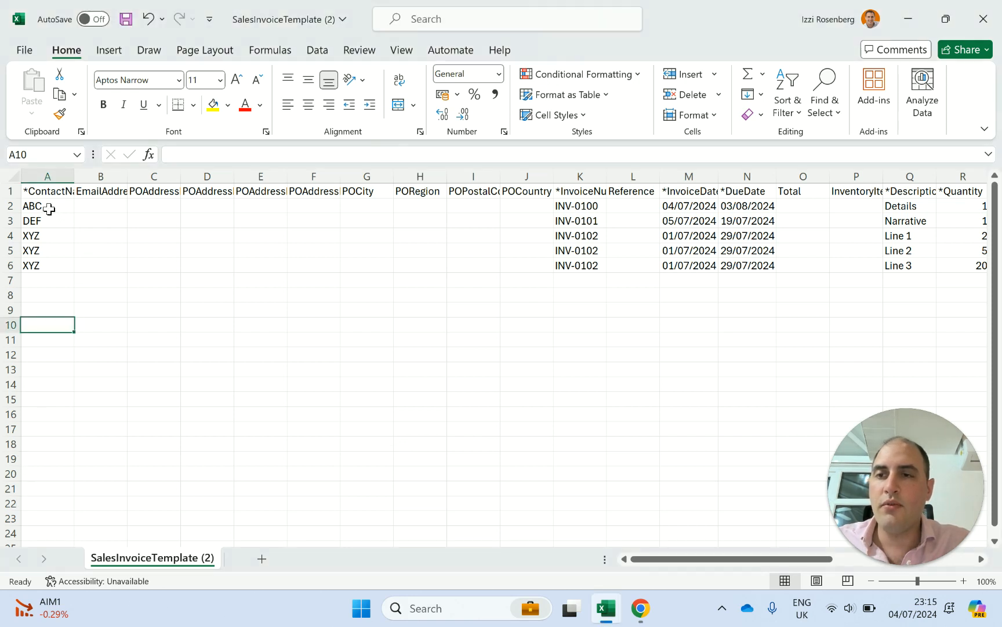
left_click(49, 209)
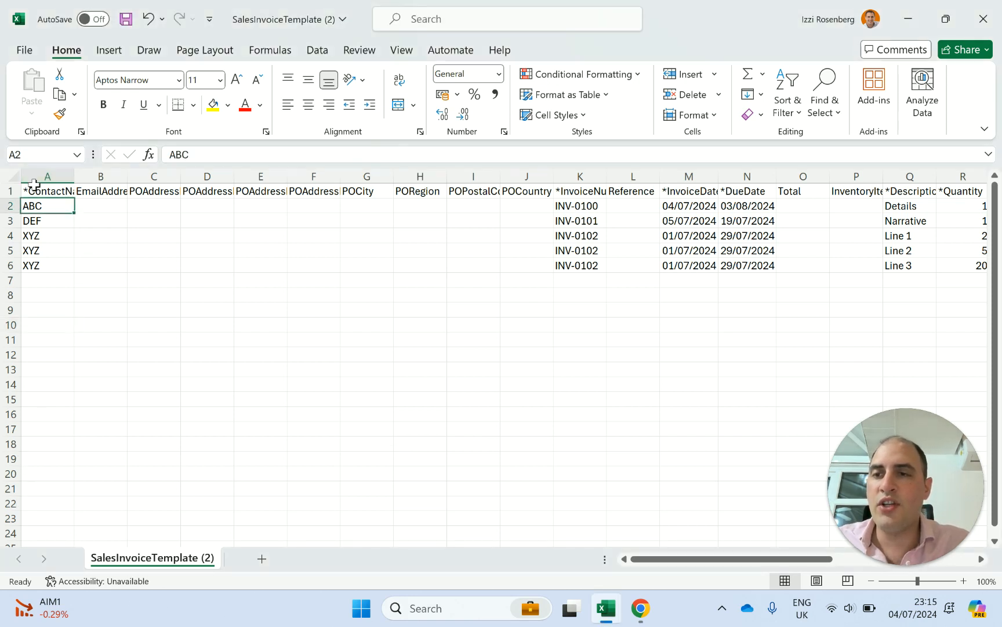
left_click(33, 187)
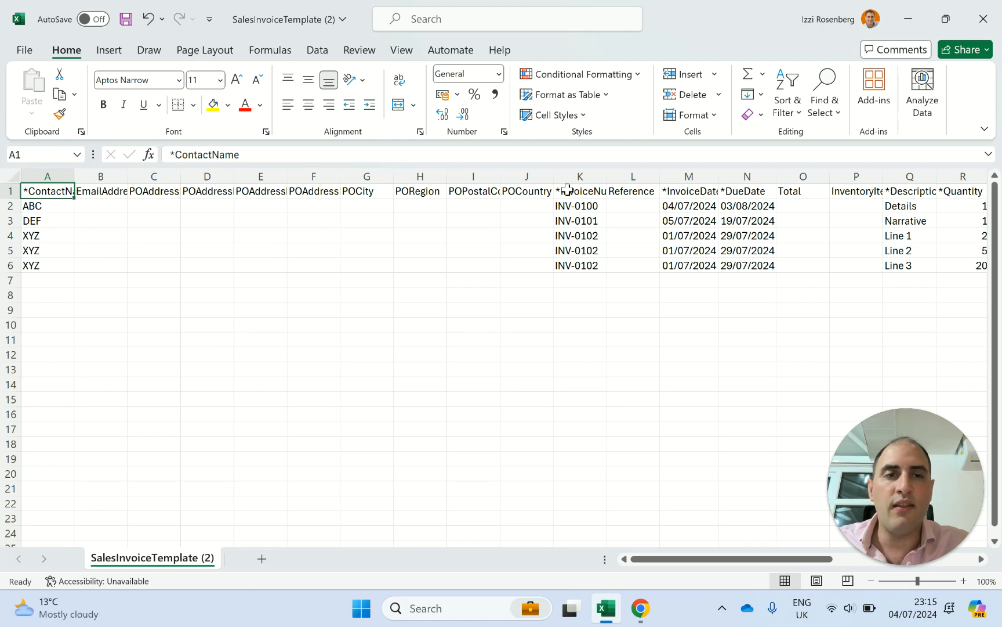
scroll(567, 189, "right", 1)
scroll(567, 189, "left", 1)
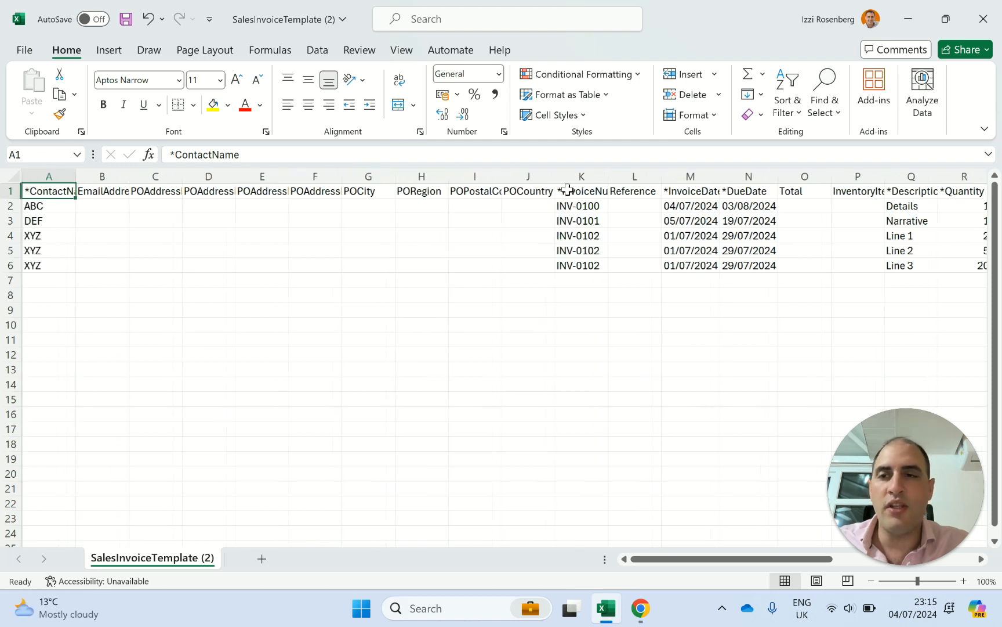
- Highlight the ABC invoice row and review its number, dates, description, quantity, unit amount, account code and tax type
left_click(61, 208)
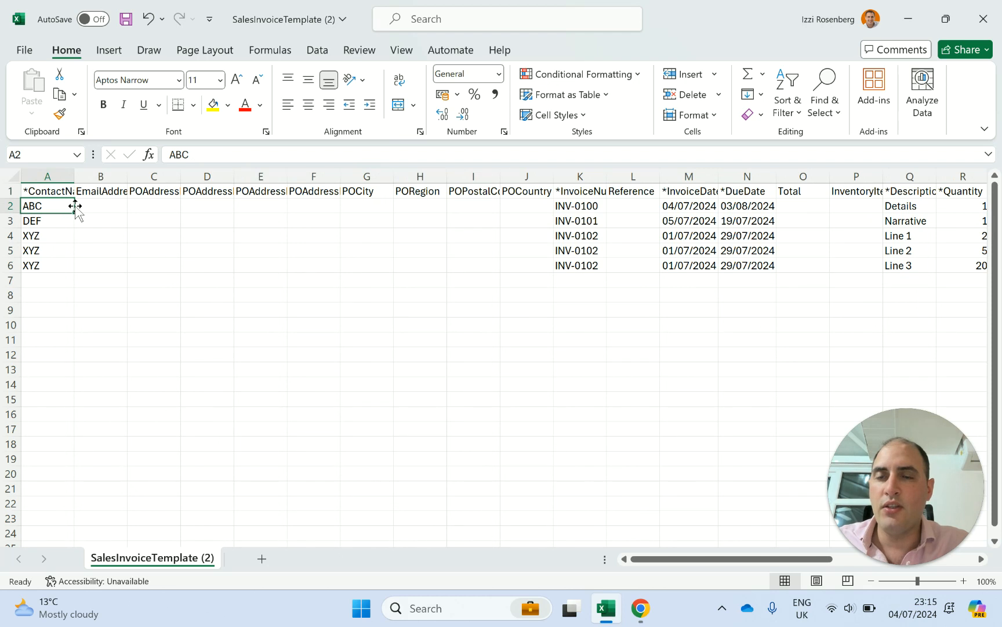
key("shift+space")
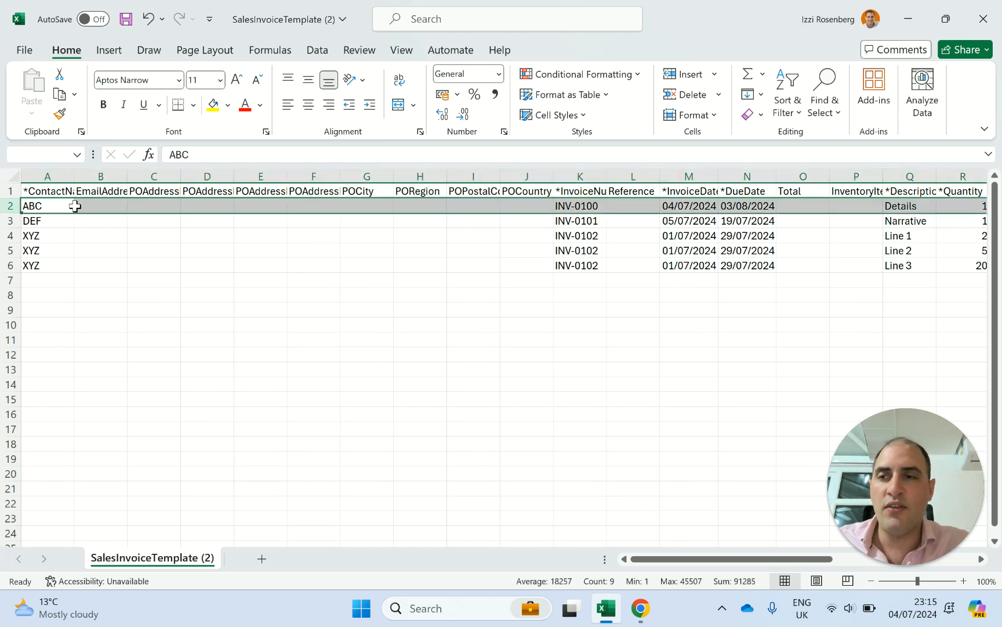
scroll(75, 206, "right", 6)
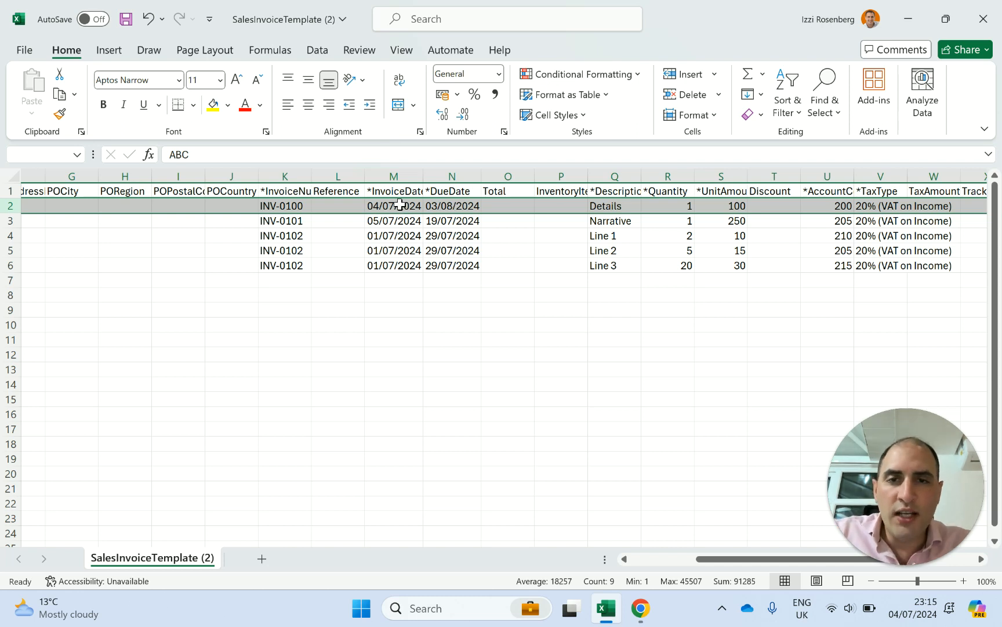
scroll(451, 205, "right", 1)
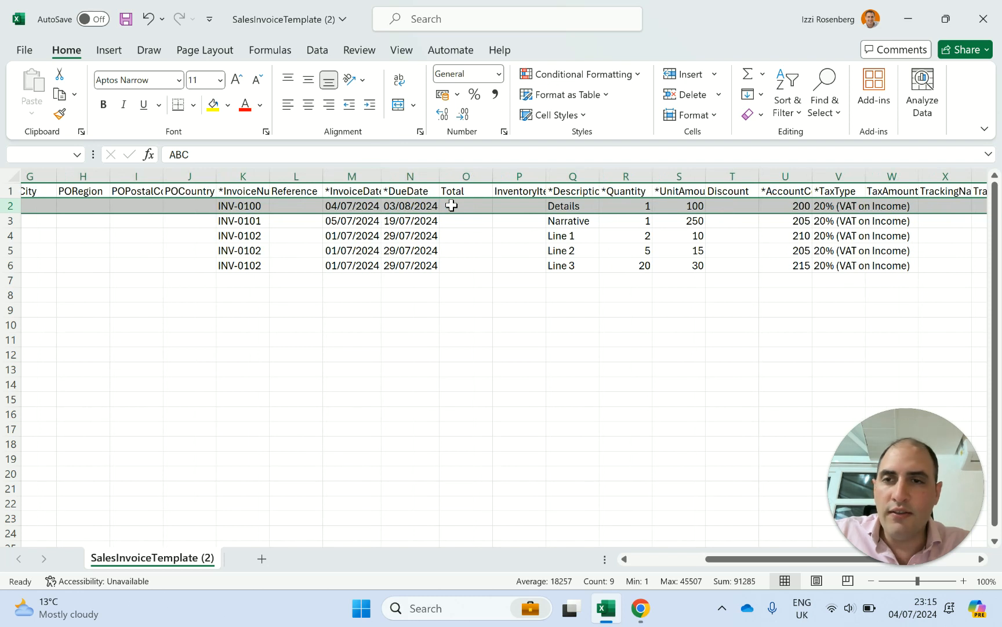
scroll(452, 206, "right", 2)
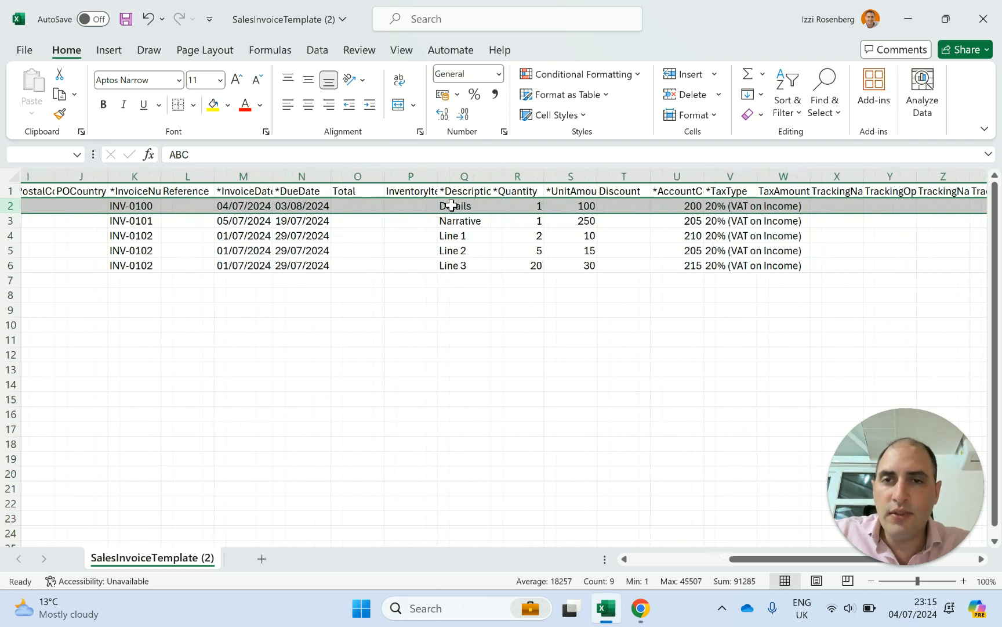
scroll(452, 205, "right", 1)
scroll(452, 205, "right", 1)
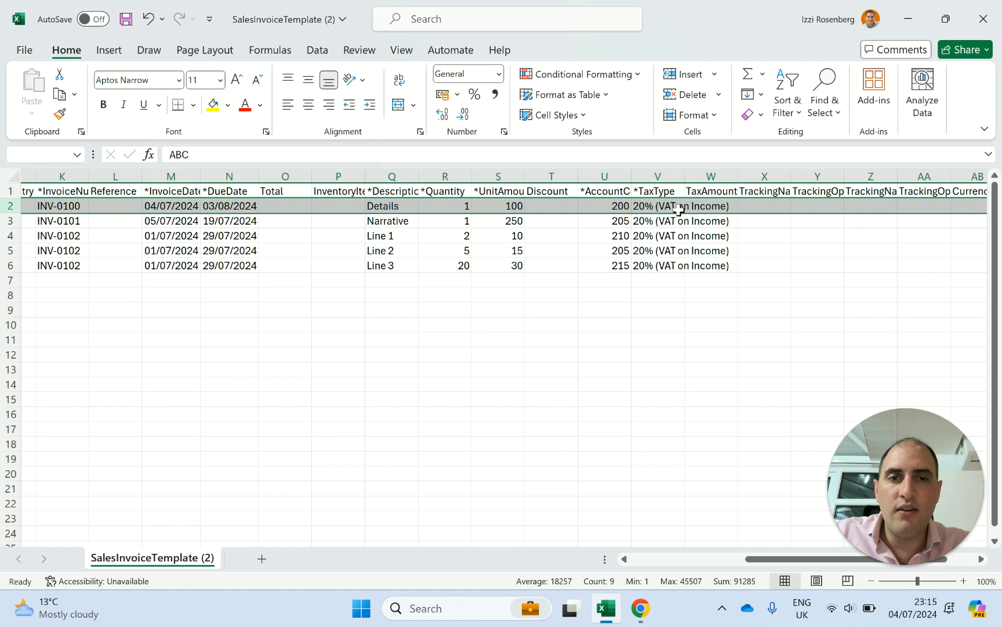
scroll(678, 209, "left", 5)
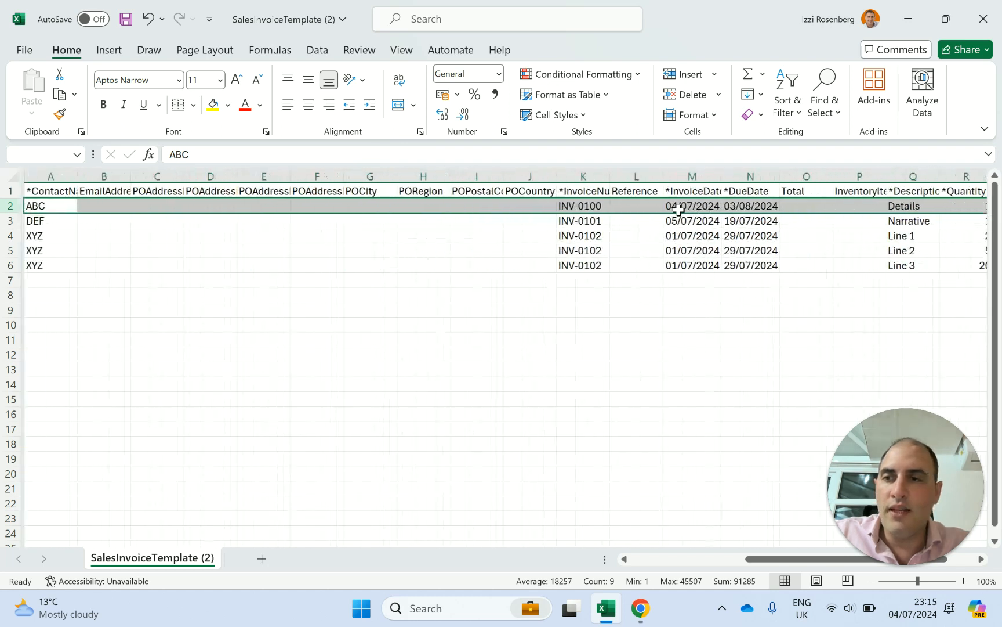
- Highlight the DEF invoice row and review its entries through to the account code and tax type
left_click(639, 231)
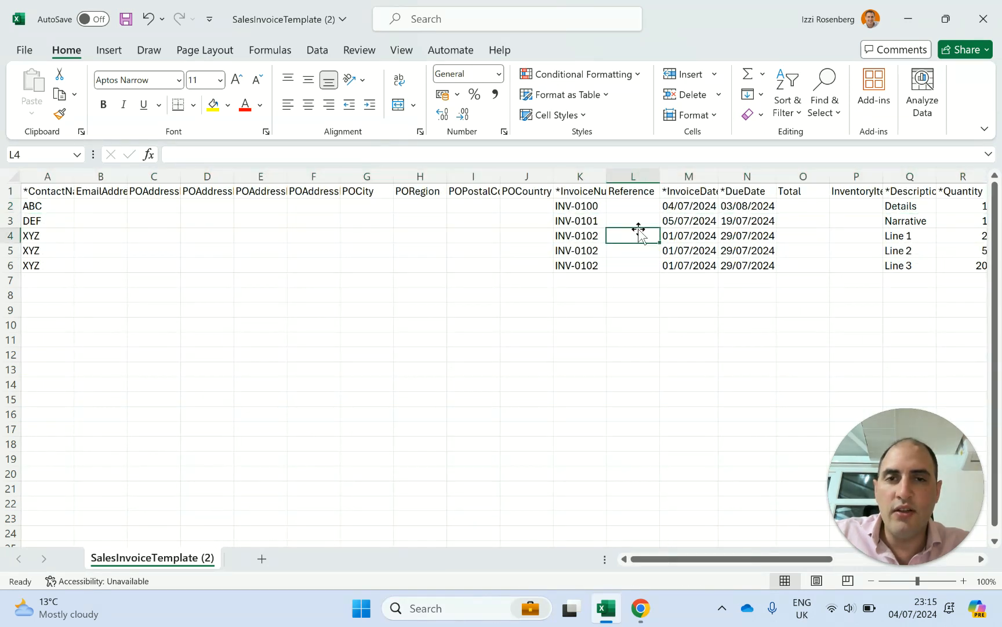
left_click(641, 223)
key("shift+space")
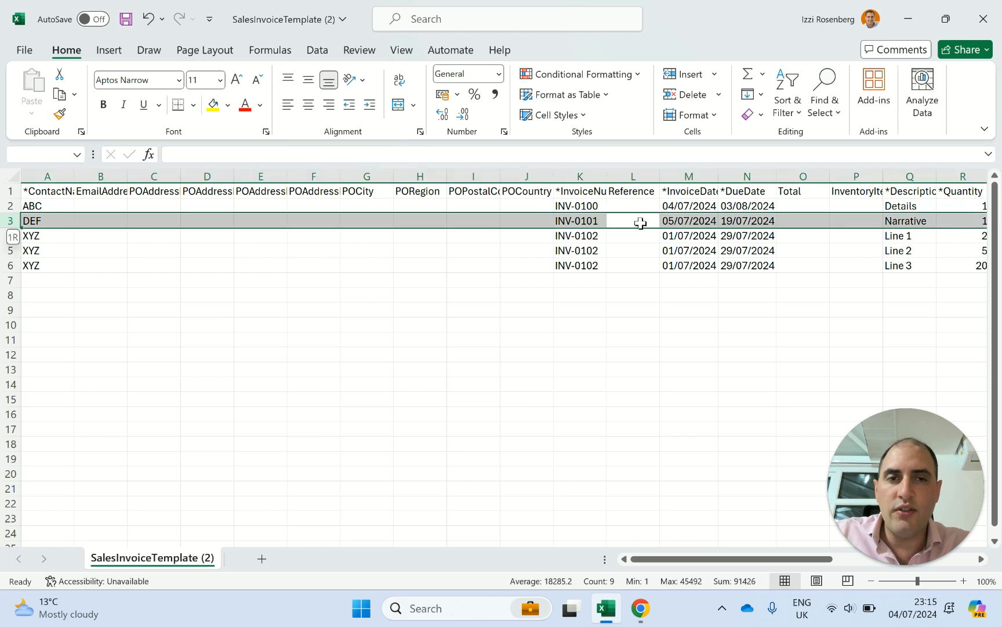
scroll(640, 223, "right", 3)
scroll(640, 222, "right", 3)
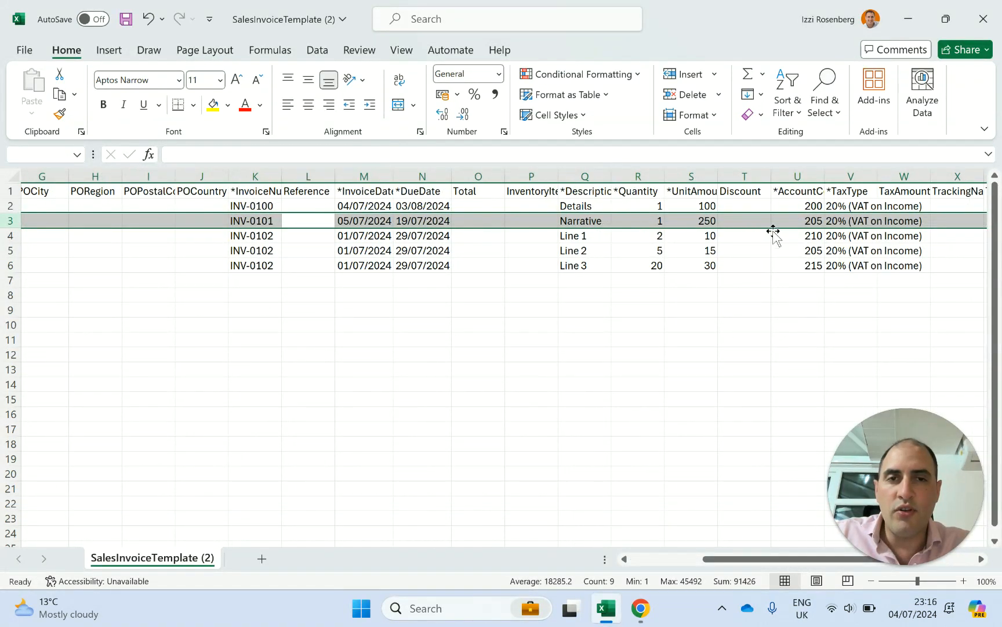
- Highlight the three XYZ rows and examine how one invoice number, INV-0102, is shared by several line items
left_click(712, 240)
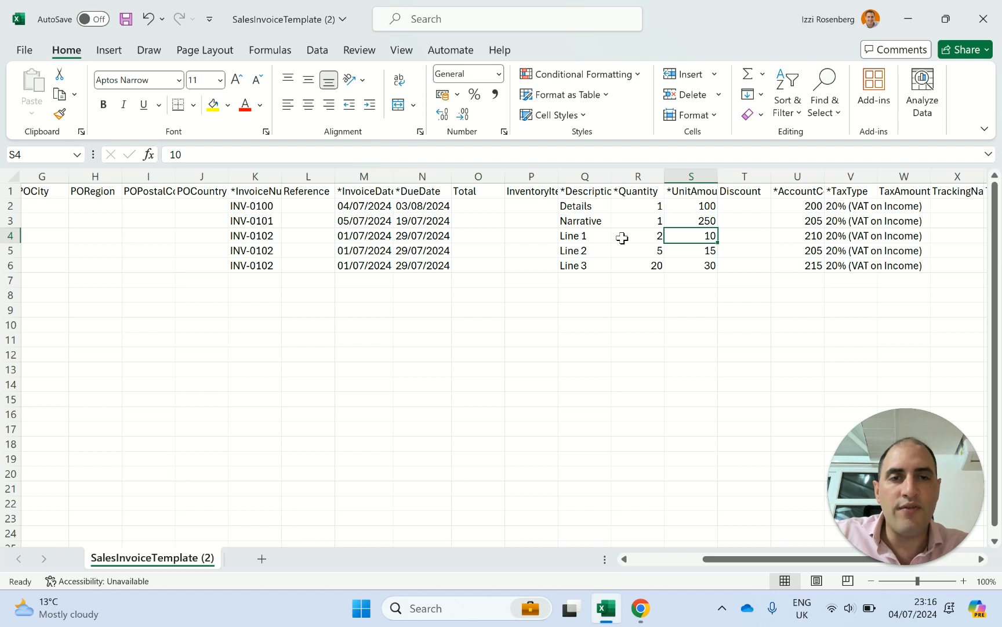
key("shift+space")
scroll(622, 238, "left", 3)
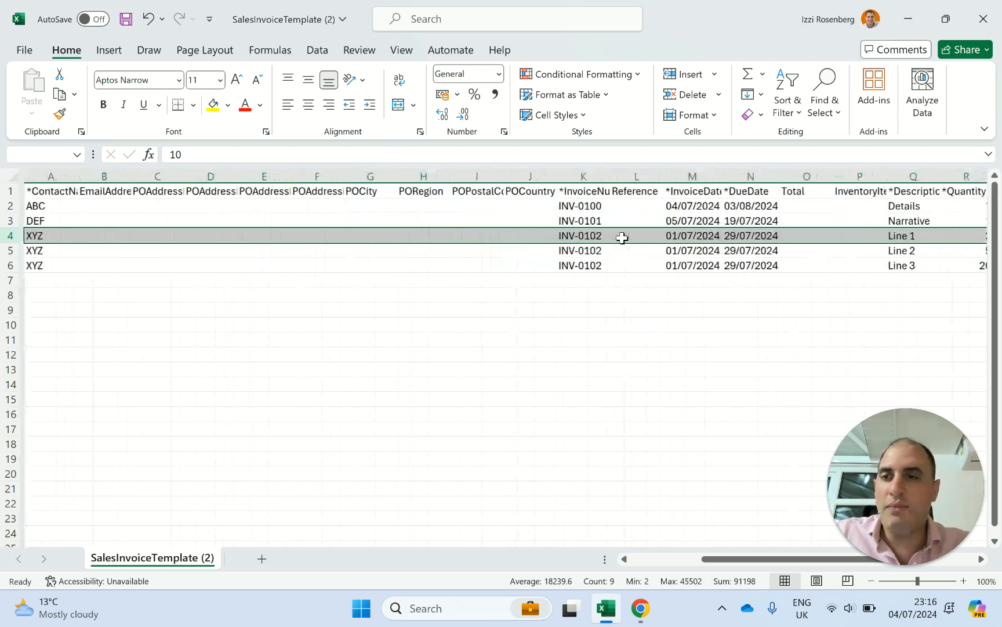
key("shift+Down")
key("shift+Down")
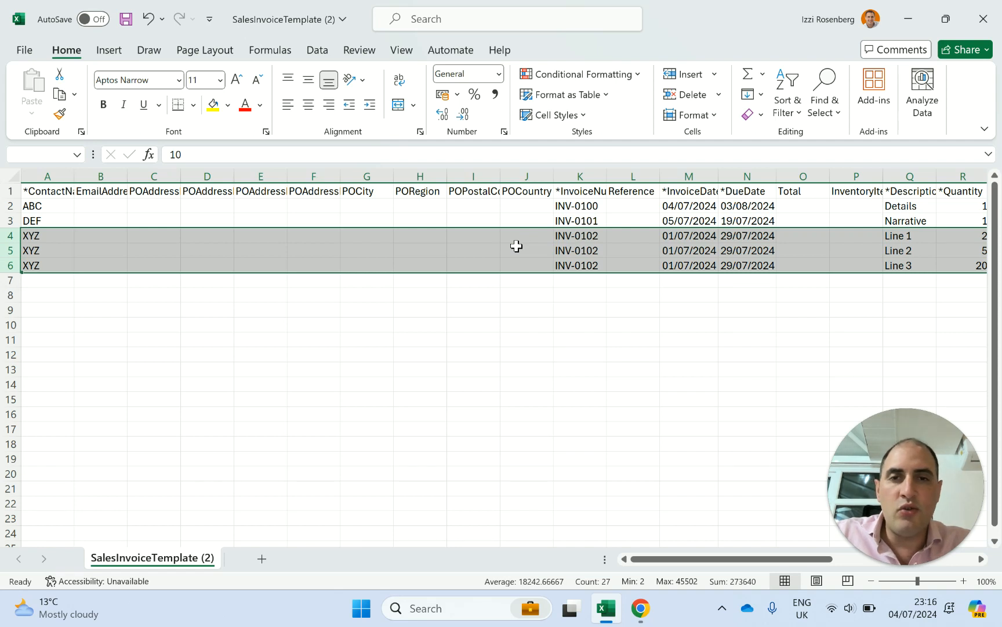
scroll(516, 246, "right", 1)
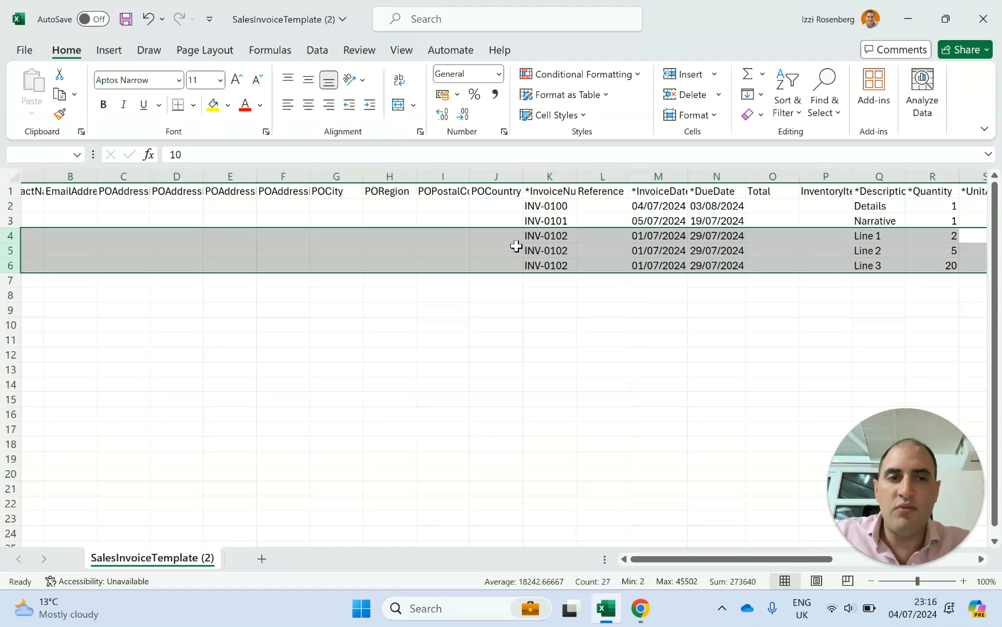
scroll(516, 247, "left", 1)
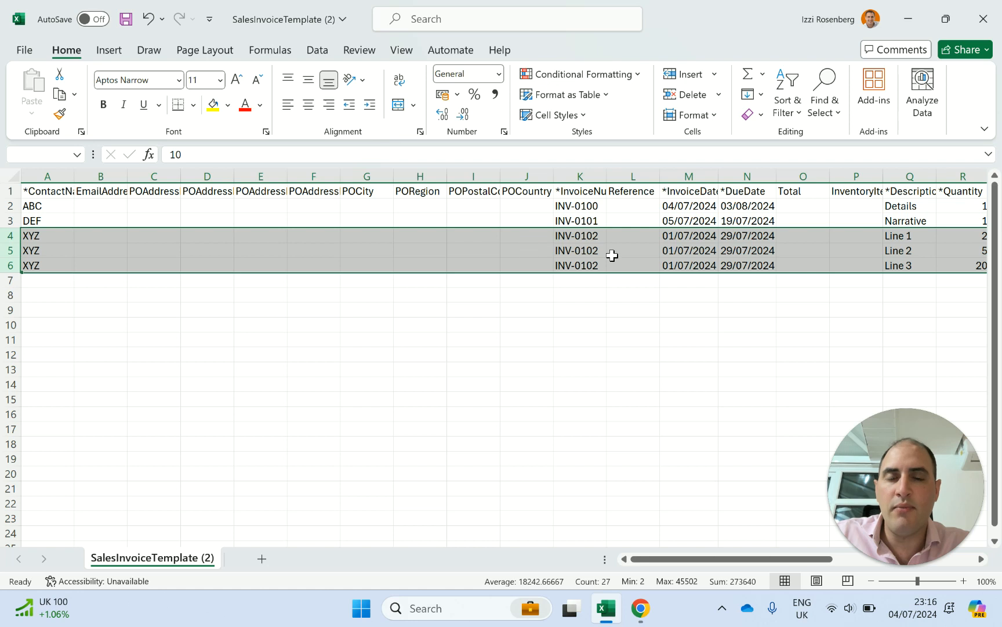
scroll(609, 253, "right", 2)
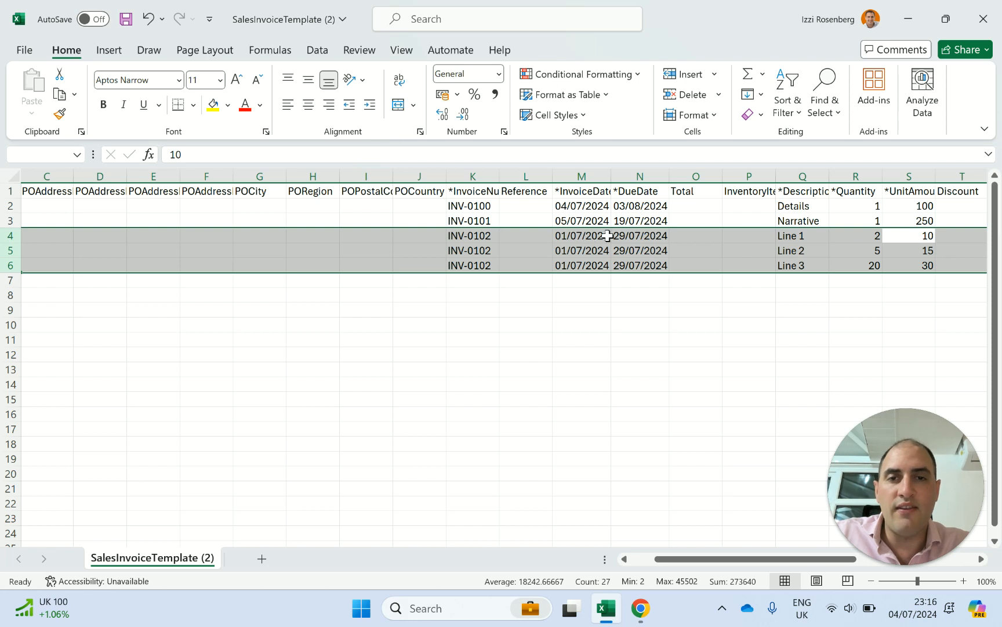
scroll(604, 280, "right", 3)
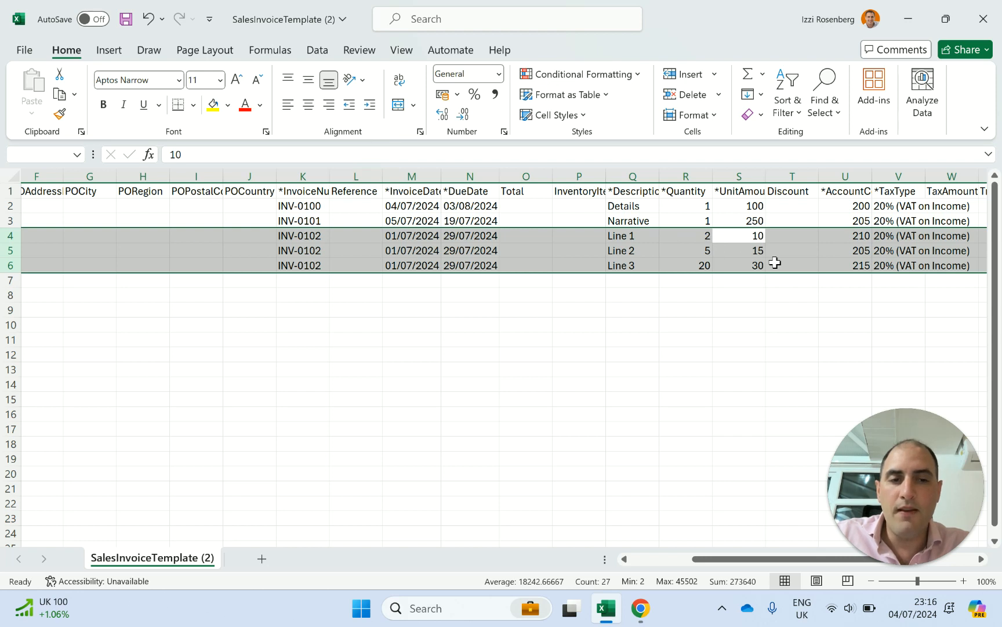
left_click(574, 367)
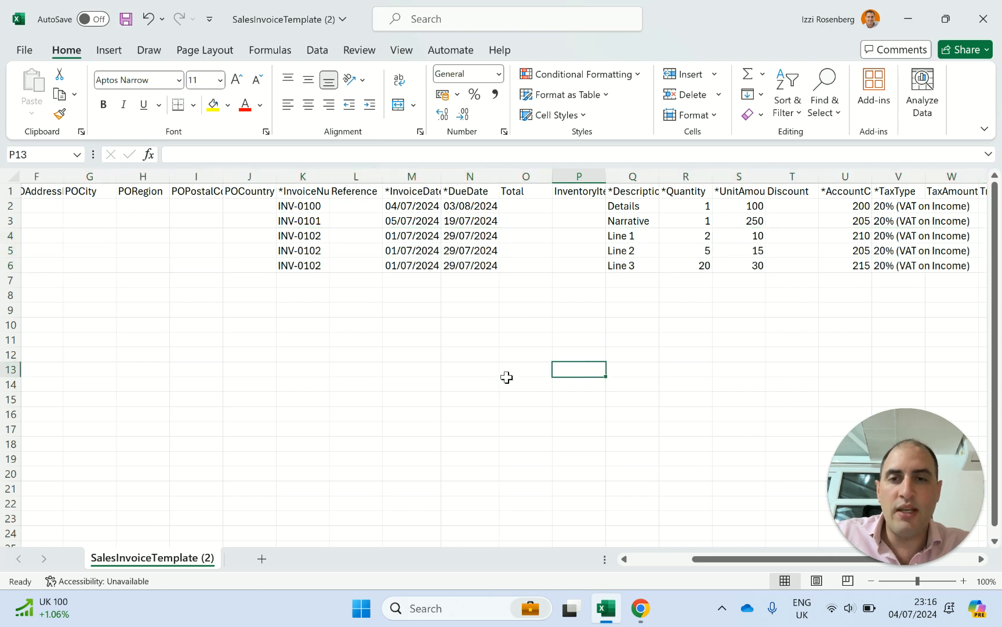
scroll(506, 376, "left", 5)
- Switch to Xero in Chrome and try to import SalesInvoiceTemplate (2).csv, ignoring address details and with unit amounts tax exclusive
left_click(648, 617)
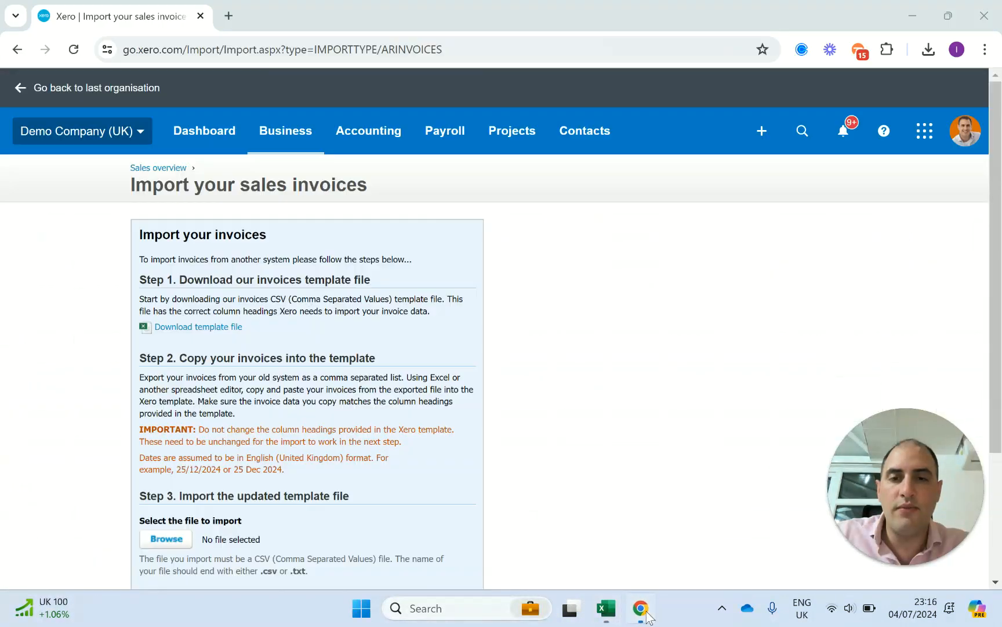
scroll(600, 311, "down", 1)
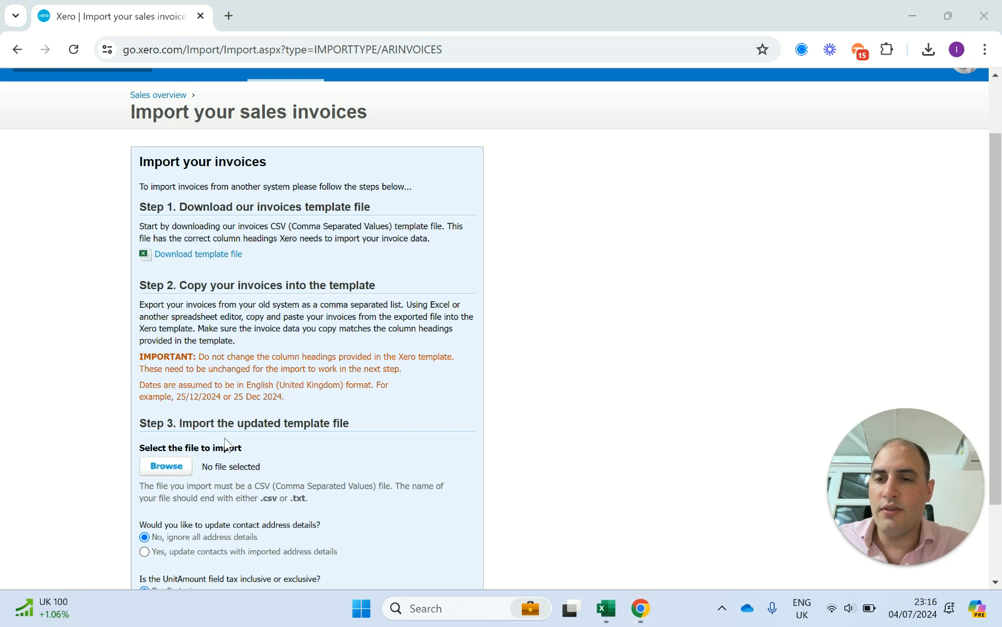
scroll(226, 444, "down", 1)
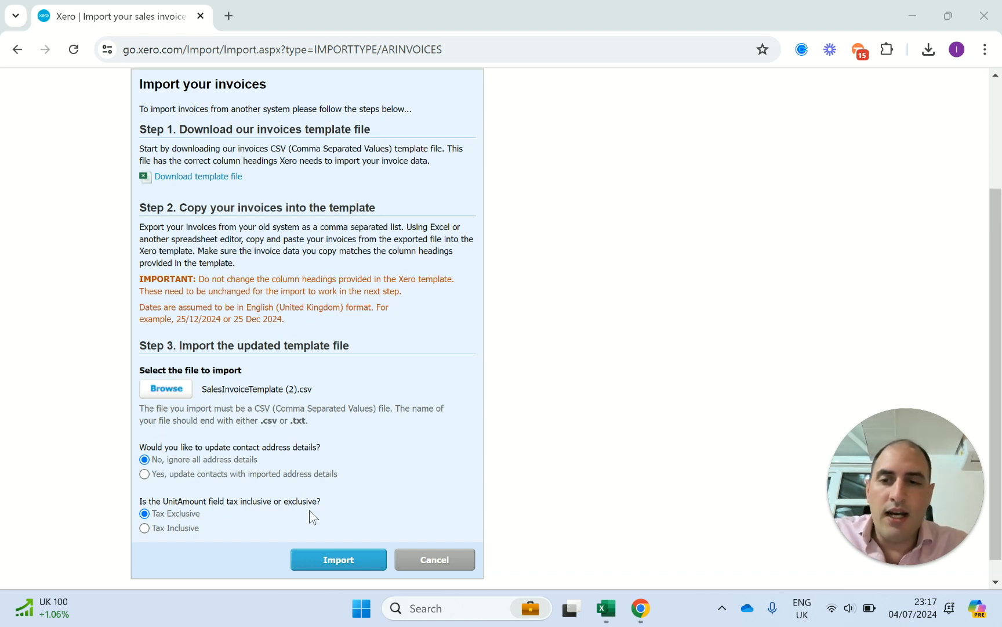
left_click(318, 571)
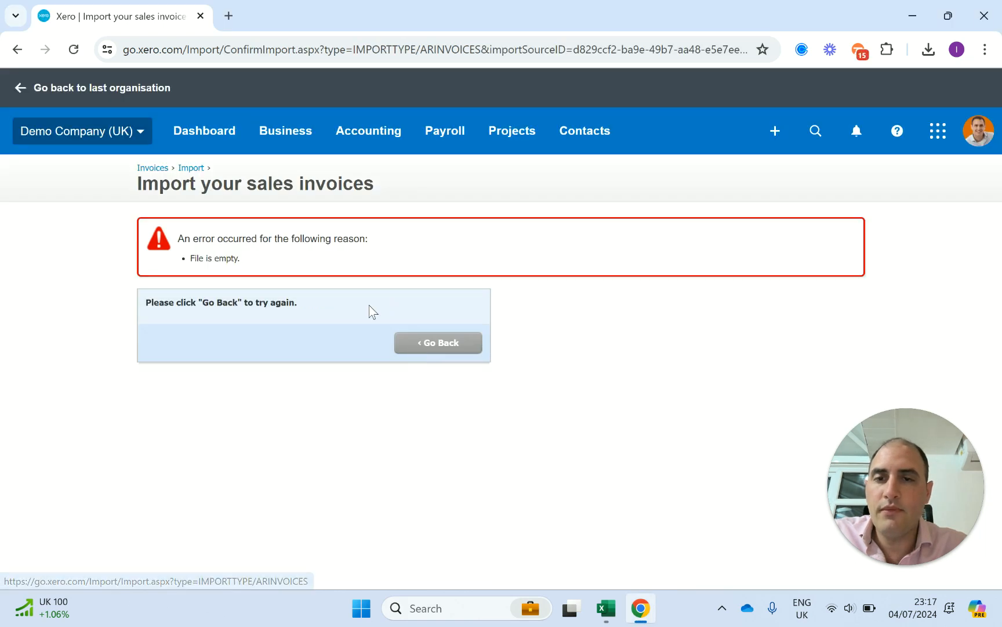
left_click(40, 283)
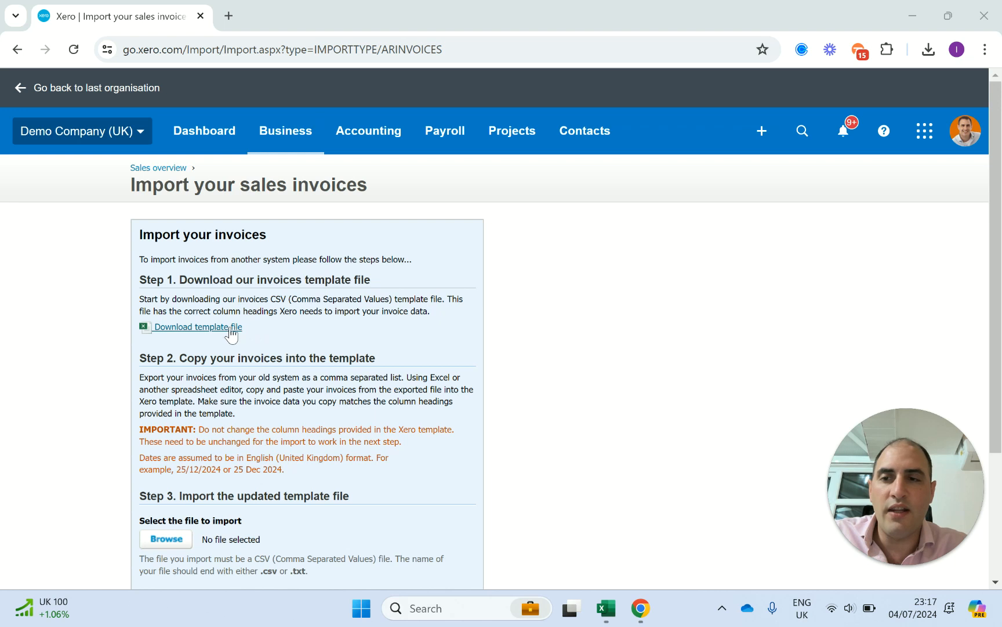
- Switch to Excel, save the SalesInvoiceTemplate (2) file and close it
left_click(607, 608)
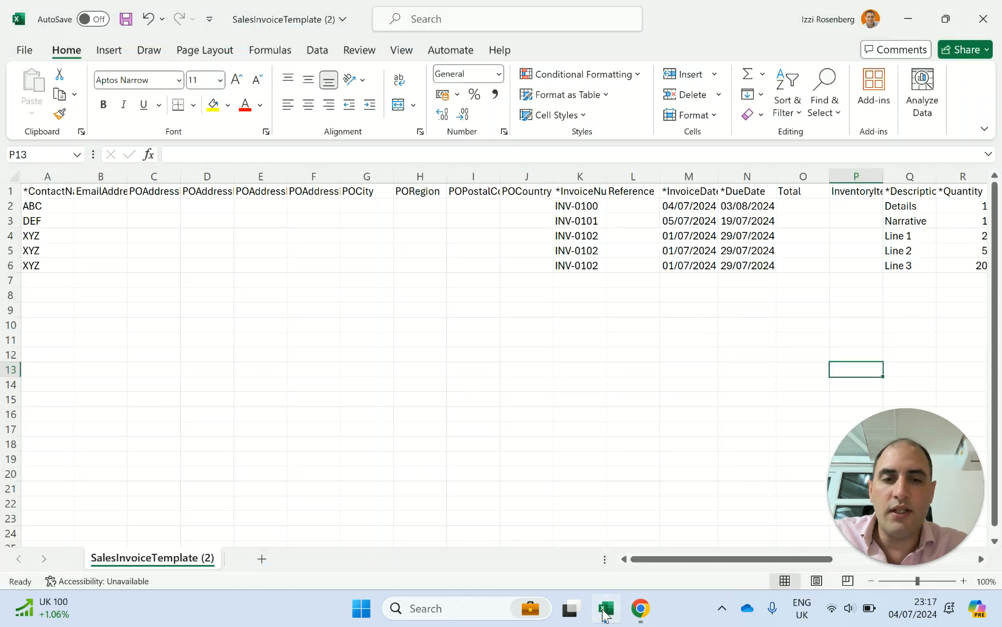
left_click(132, 19)
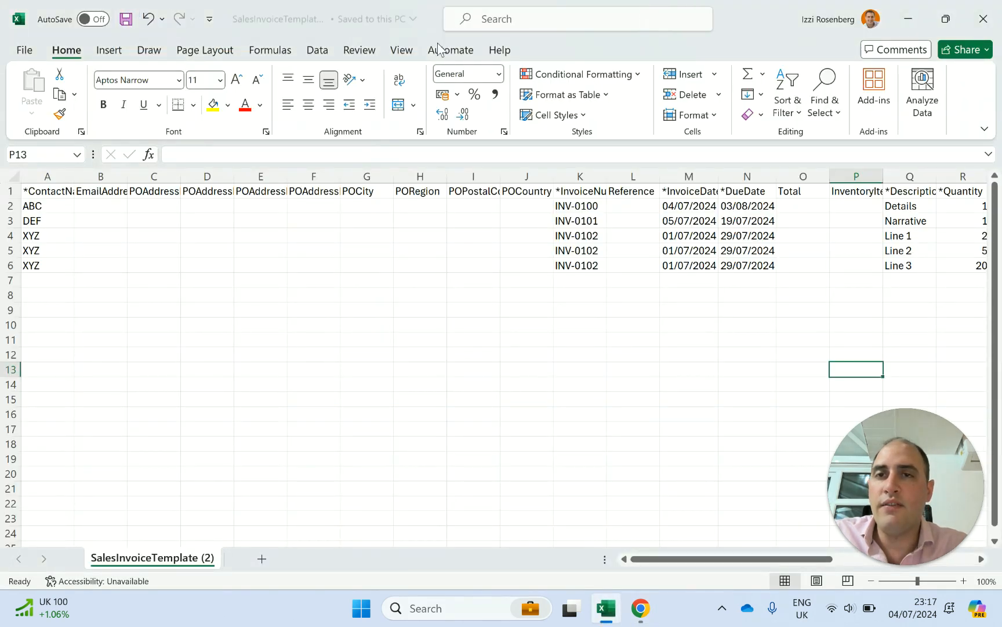
left_click(1000, 32)
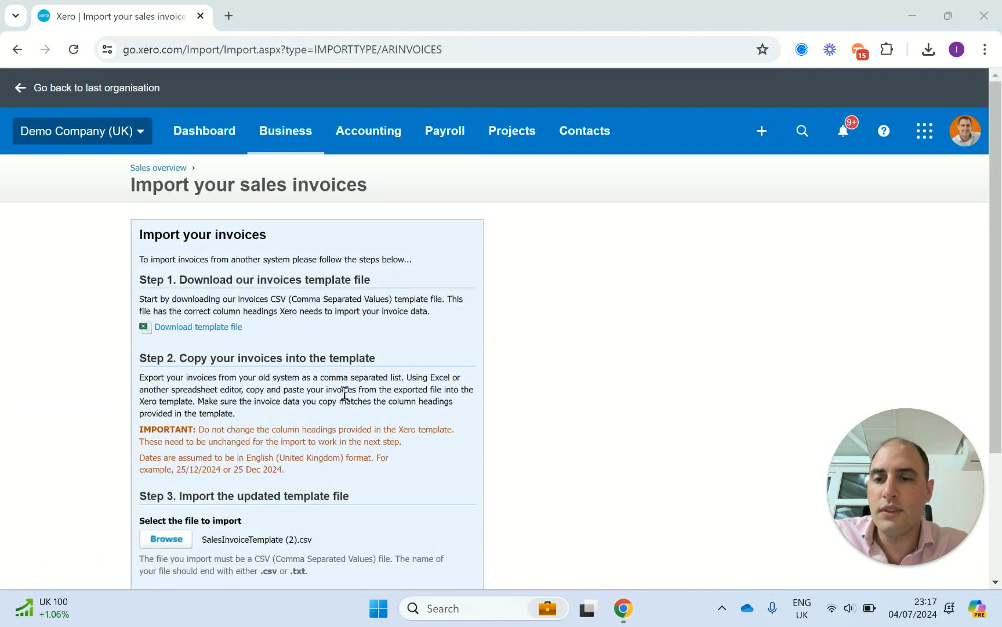
- Import SalesInvoiceTemplate (2).csv with address details ignored and unit amounts tax exclusive, and complete the import of the draft invoices
scroll(342, 388, "down", 3)
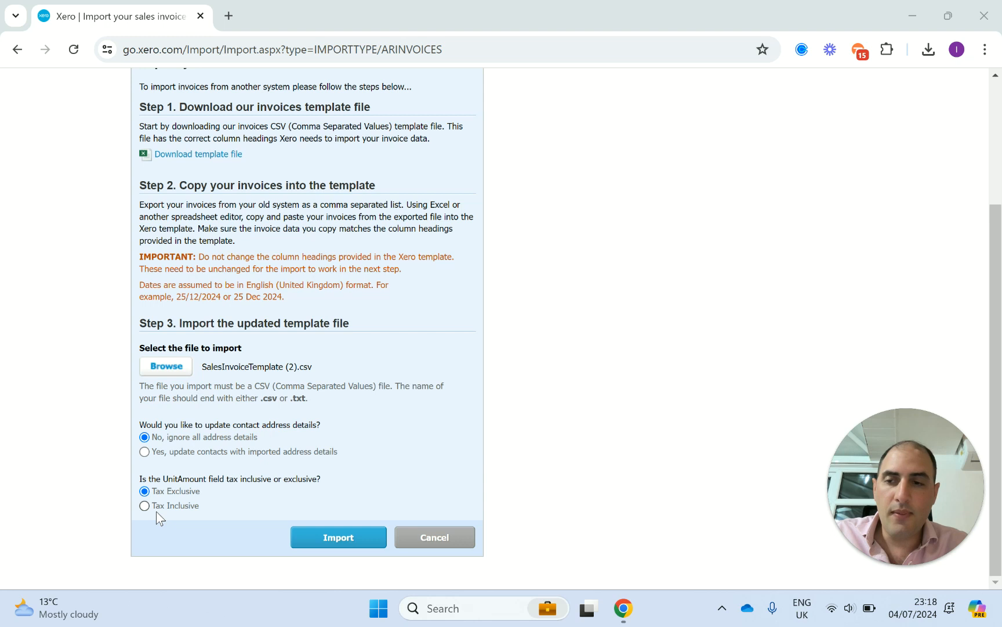
left_click(354, 543)
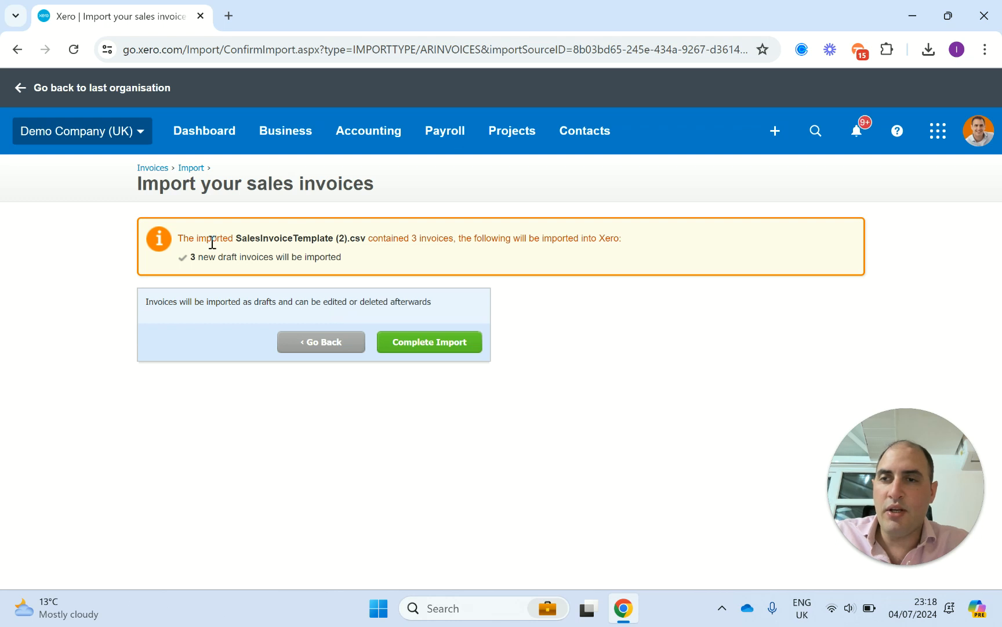
left_click(459, 348)
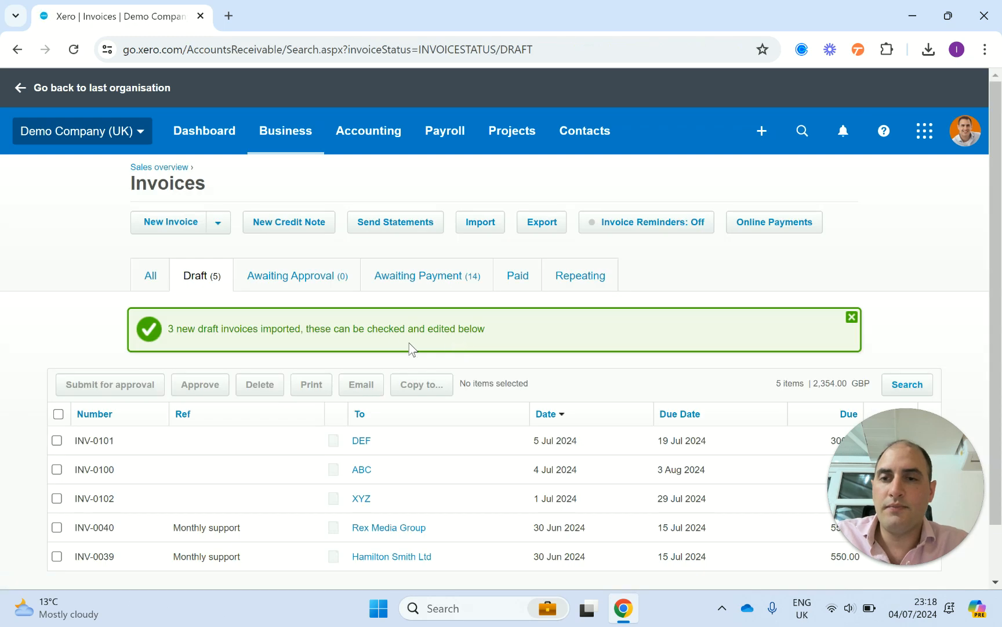
- Open the imported XYZ, ABC and DEF draft invoices, each in its own new browser tab
scroll(367, 475, "down", 1)
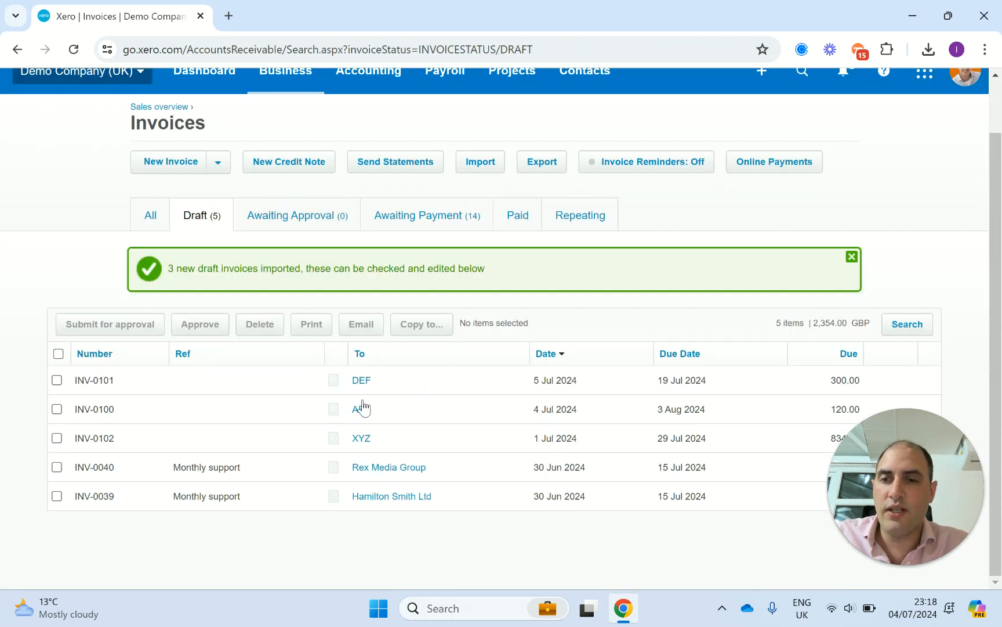
right_click(361, 442)
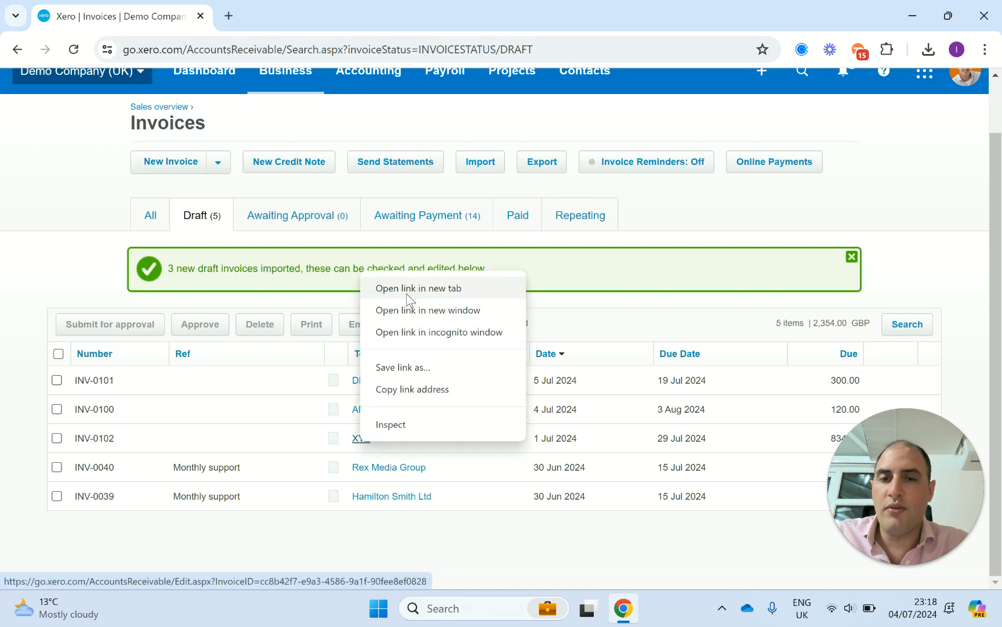
left_click(418, 288)
right_click(360, 413)
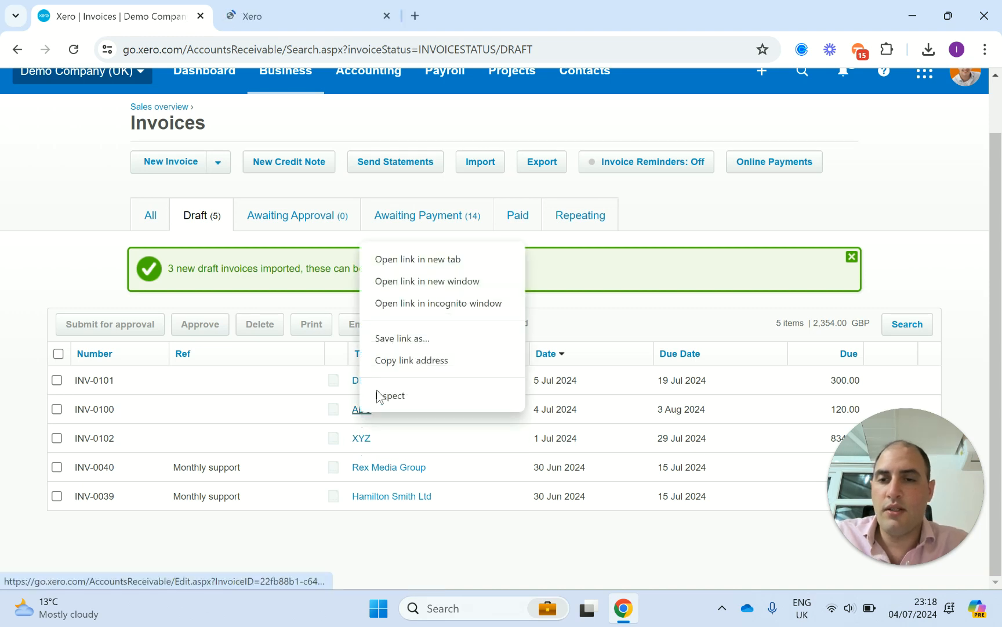
left_click(410, 258)
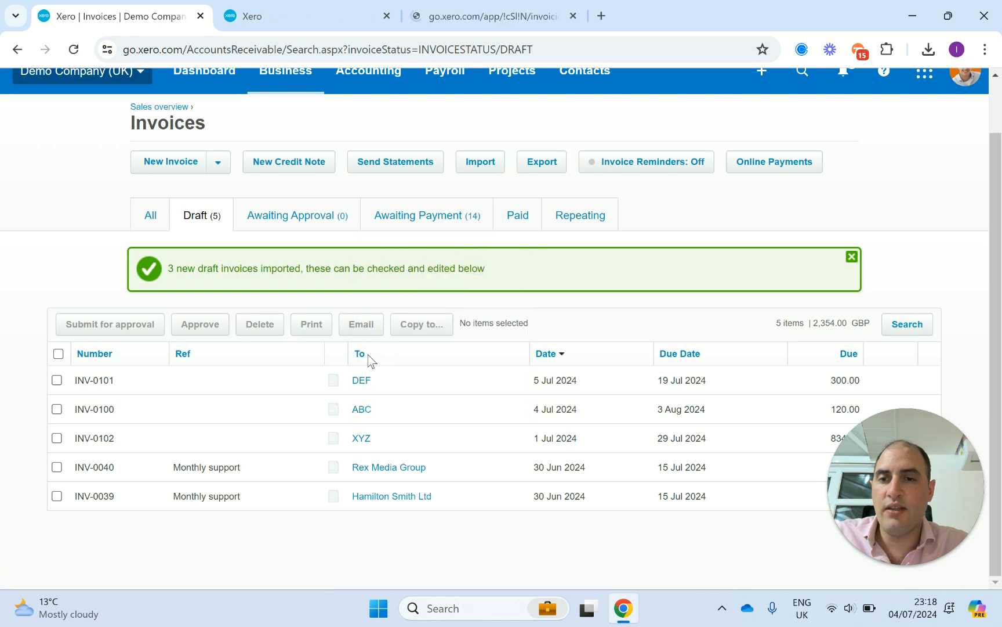
right_click(360, 381)
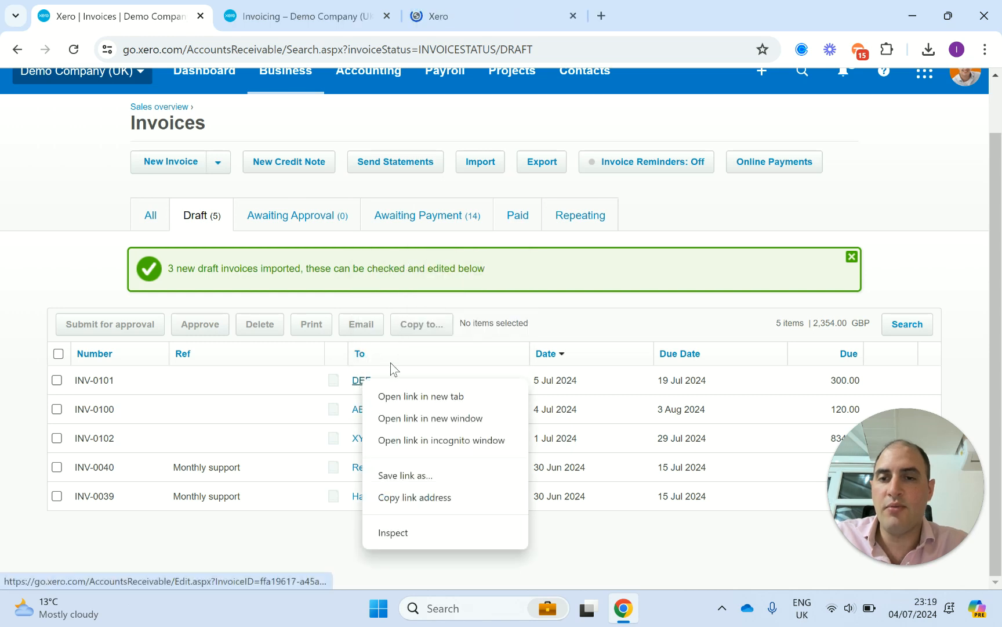
left_click(386, 396)
- Review the dates, line items, accounts and tax rates on draft invoices INV-0102, INV-0100 and INV-0101 in turn
left_click(278, 3)
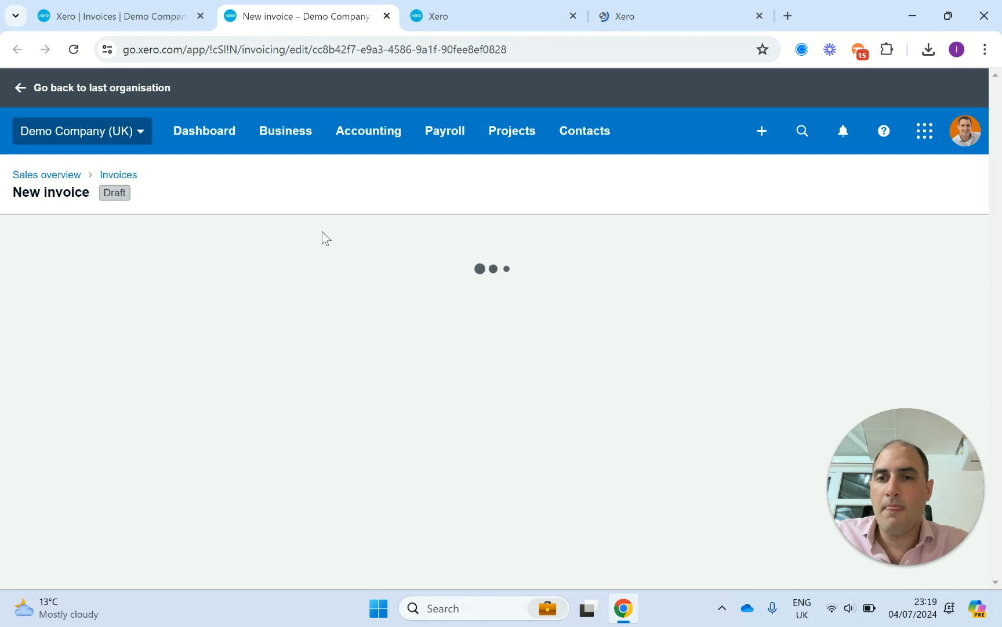
scroll(322, 237, "down", 3)
scroll(322, 233, "down", 2)
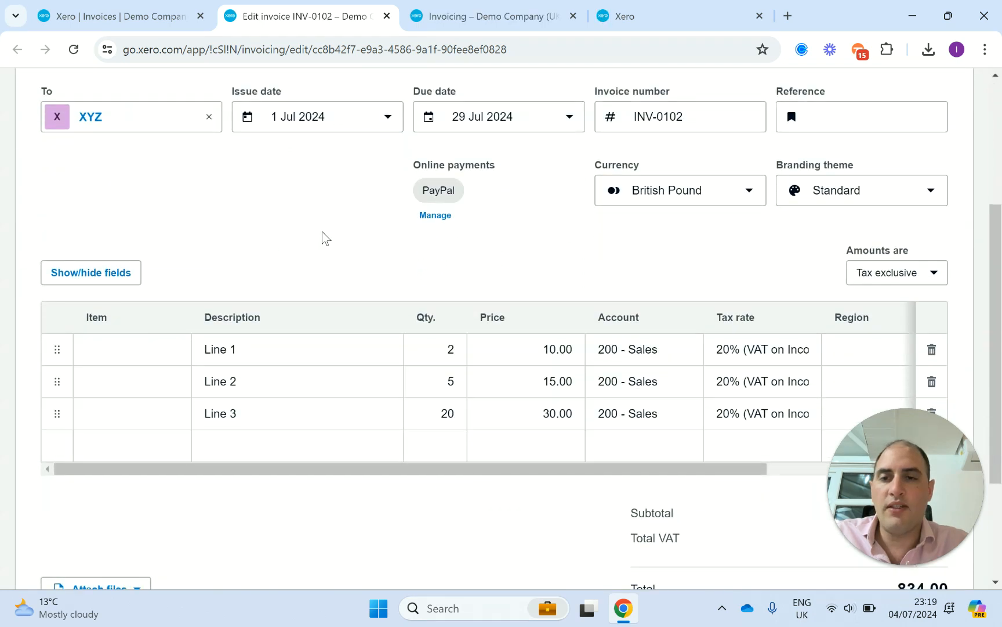
scroll(322, 232, "up", 3)
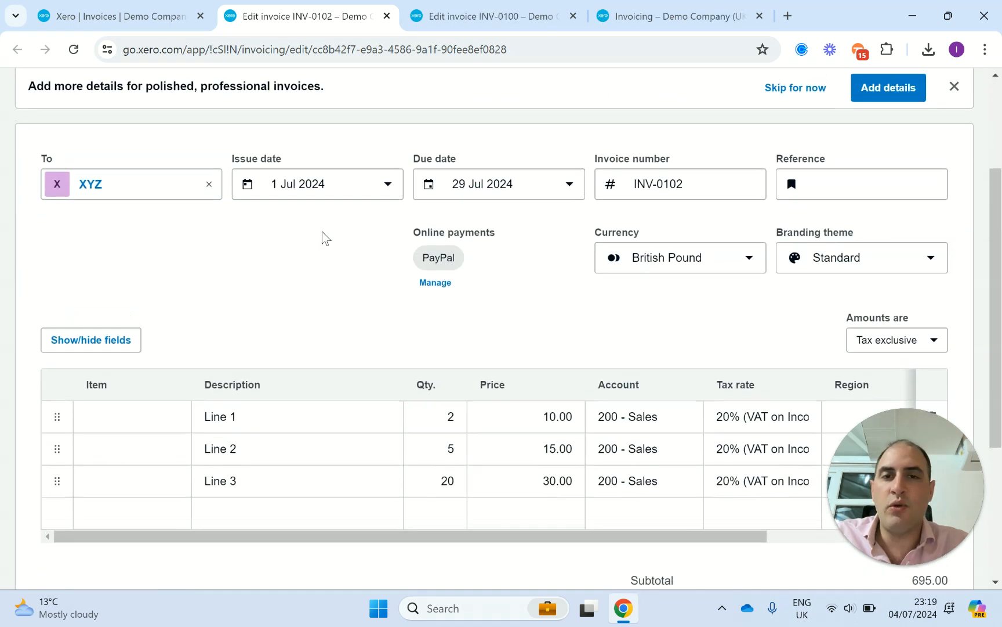
key("ctrl+Tab")
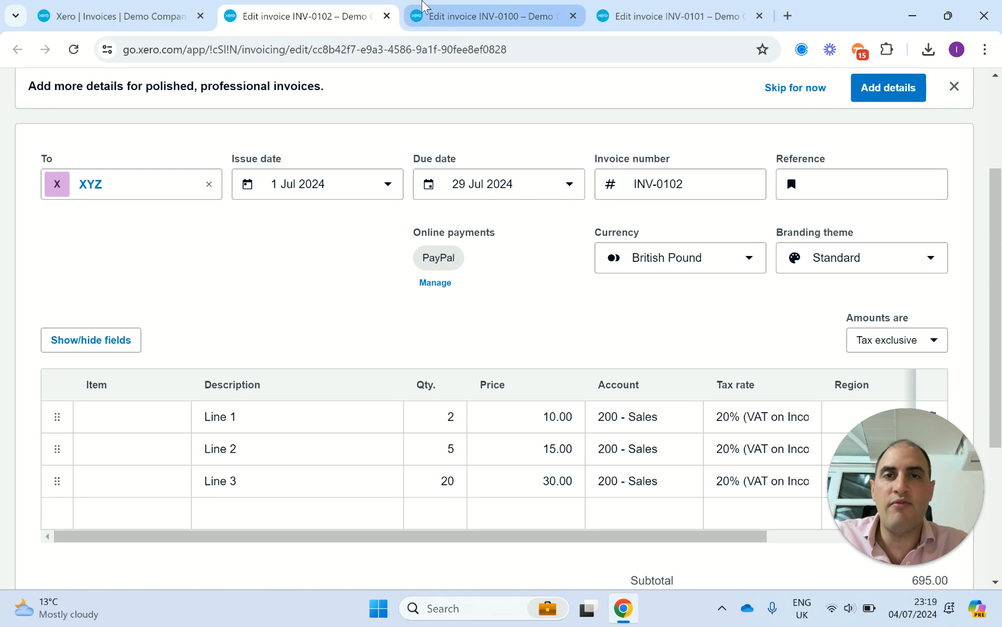
scroll(358, 283, "down", 5)
scroll(359, 283, "up", 3)
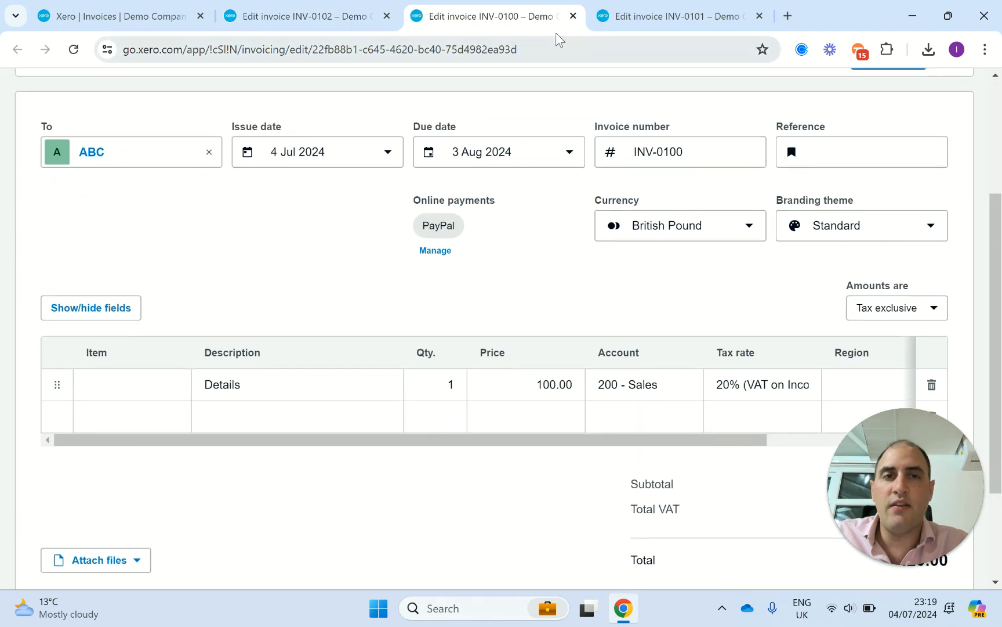
left_click(641, 15)
scroll(454, 297, "down", 4)
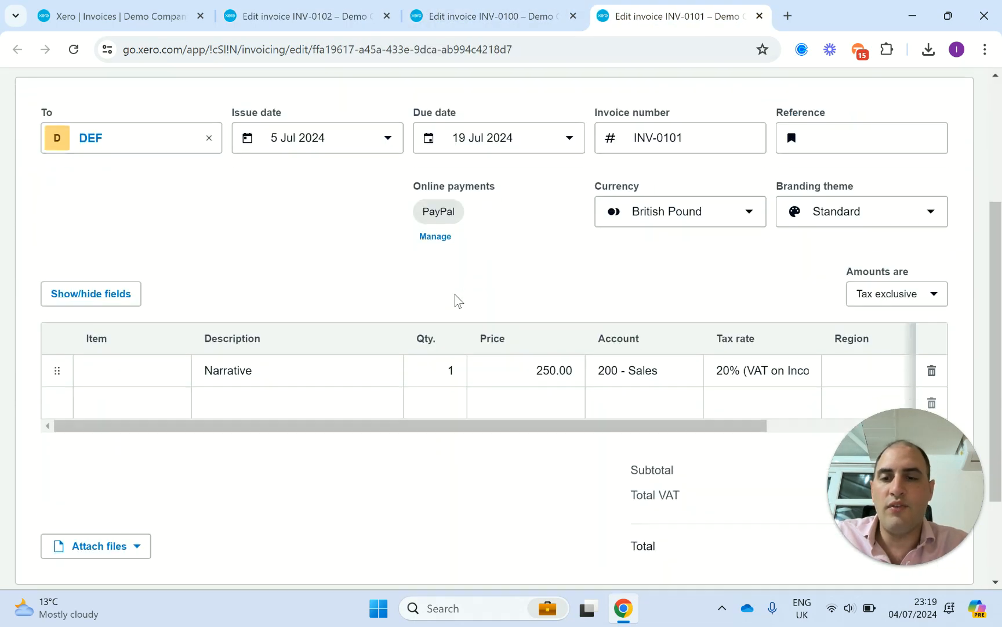
- Return to the draft invoices list and select only the three imported invoices, INV-0101, INV-0100 and INV-0102
left_click(130, 10)
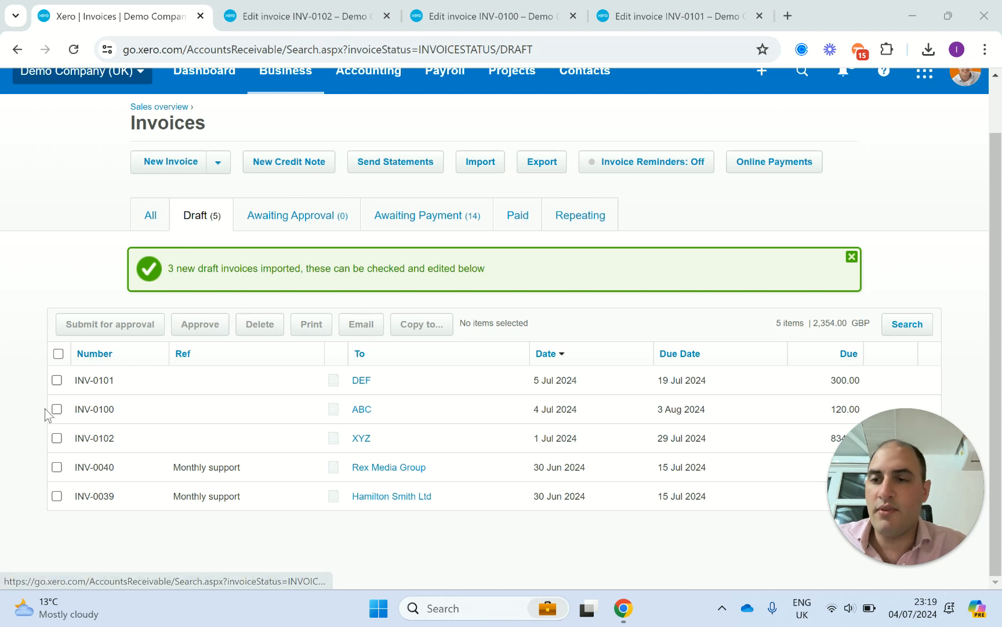
left_click(58, 353)
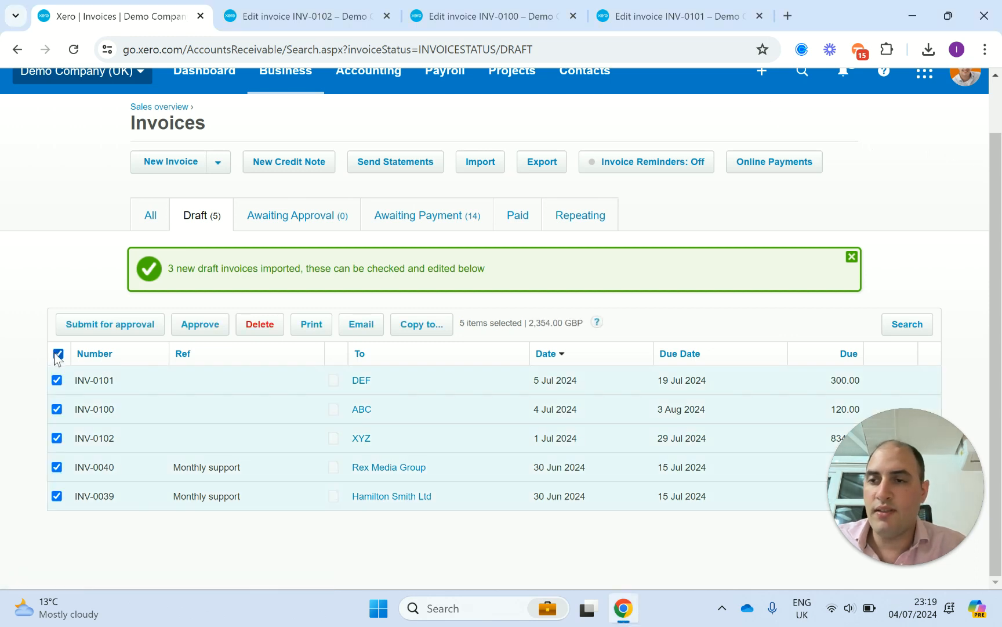
left_click(58, 353)
left_click(57, 380)
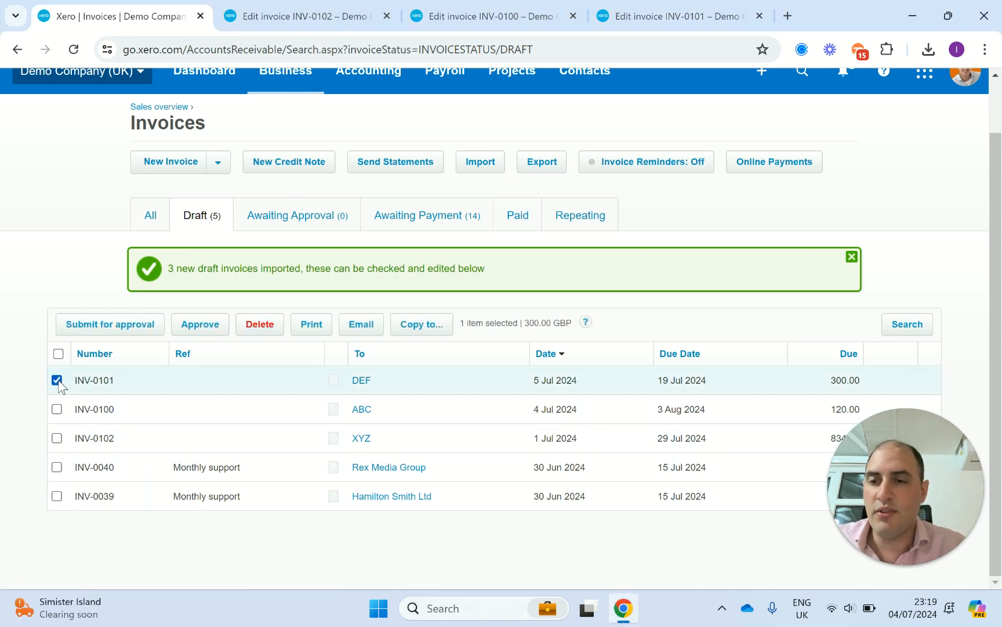
left_click(56, 439, "shift")
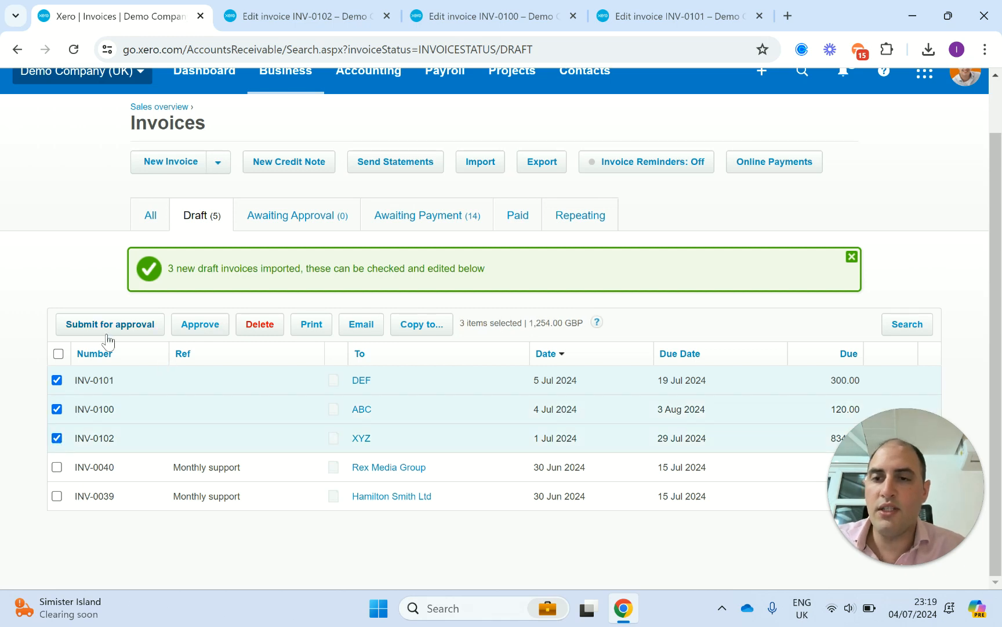